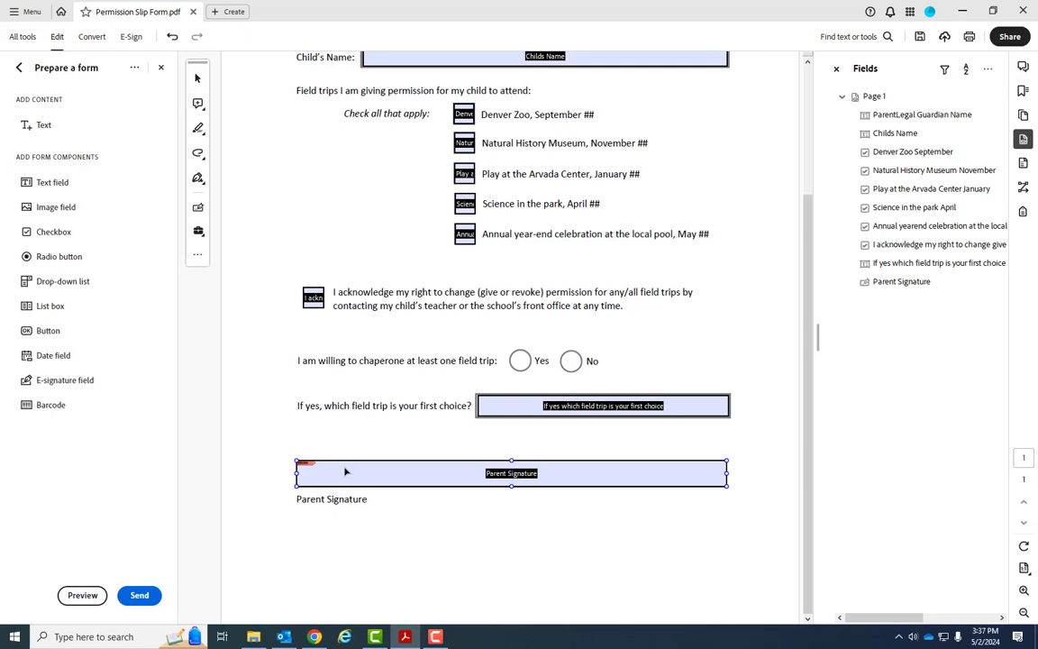
pyautogui.doubleClick(541, 410)
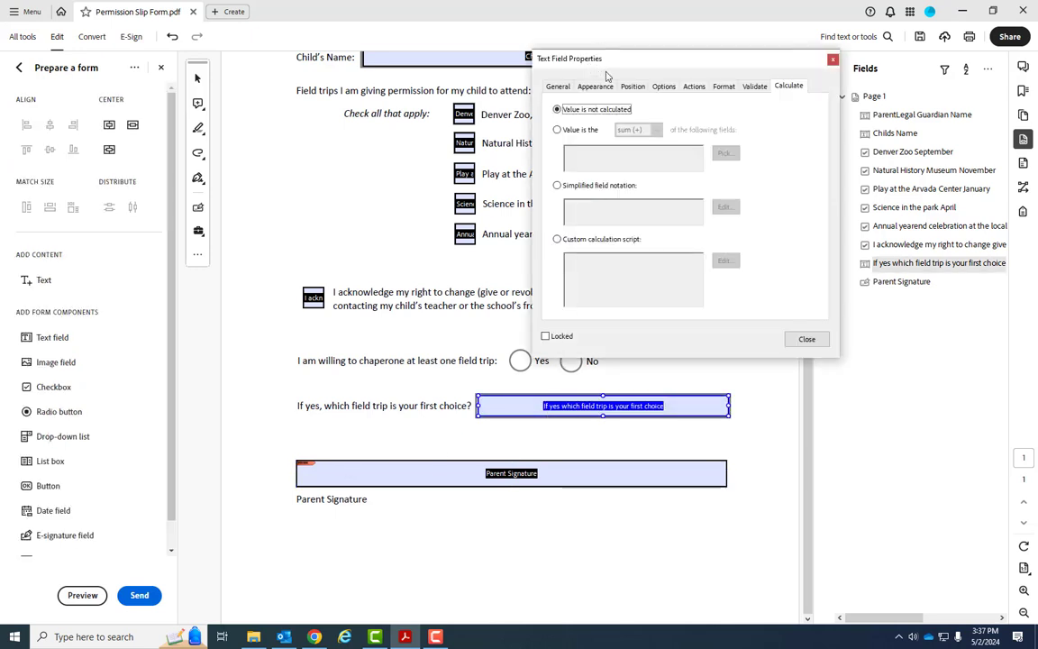
pyautogui.click(694, 86)
pyautogui.click(724, 86)
pyautogui.click(754, 86)
pyautogui.click(788, 86)
pyautogui.click(754, 86)
pyautogui.click(724, 87)
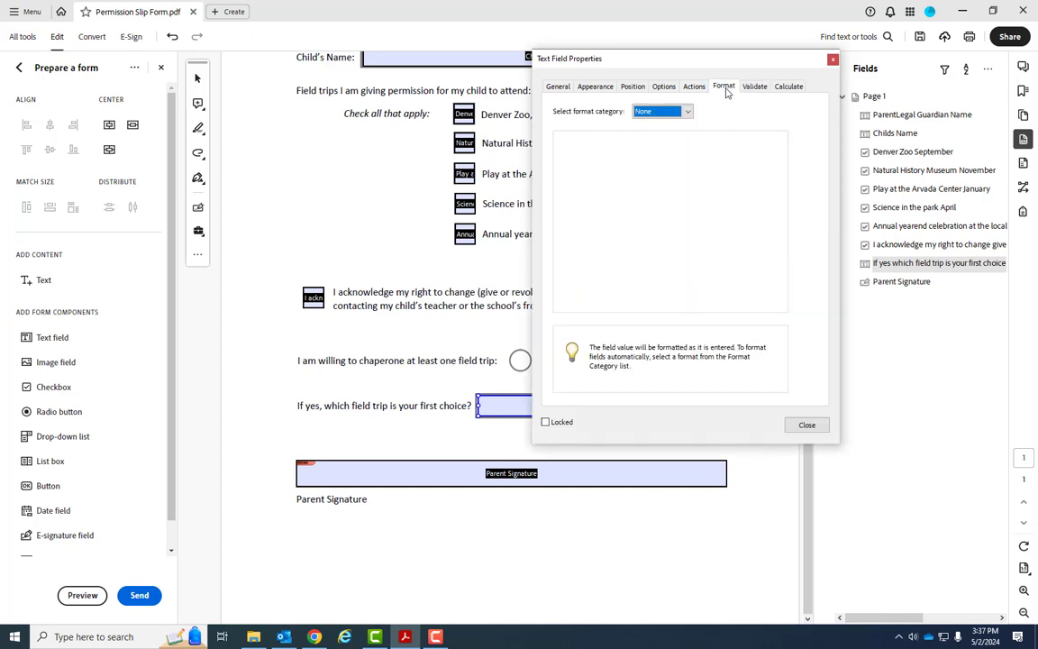
pyautogui.click(646, 110)
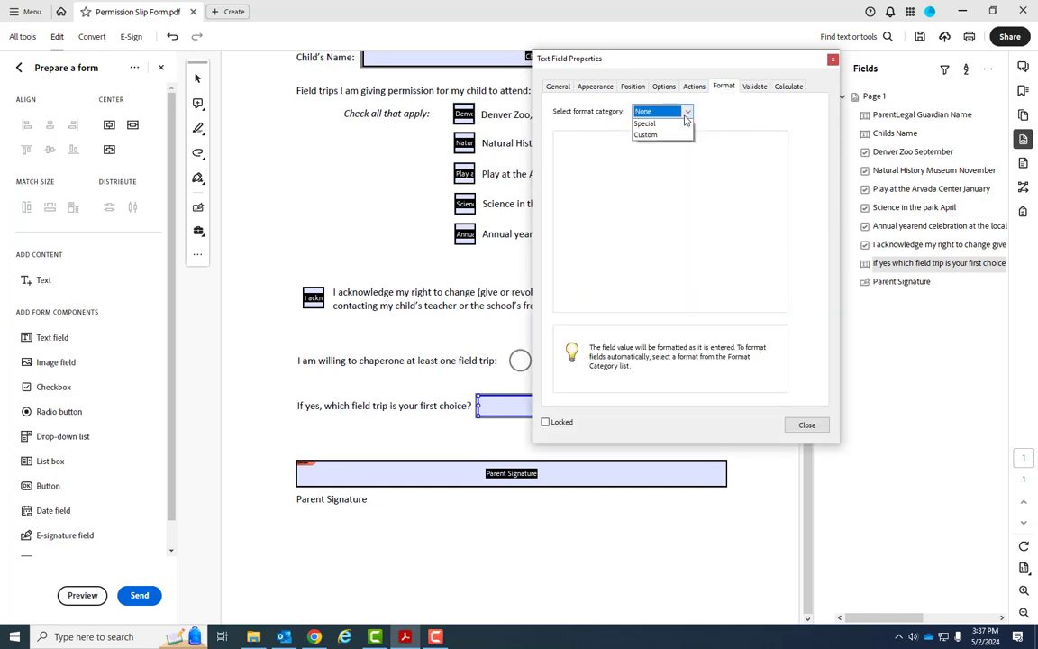
pyautogui.click(778, 117)
pyautogui.click(807, 424)
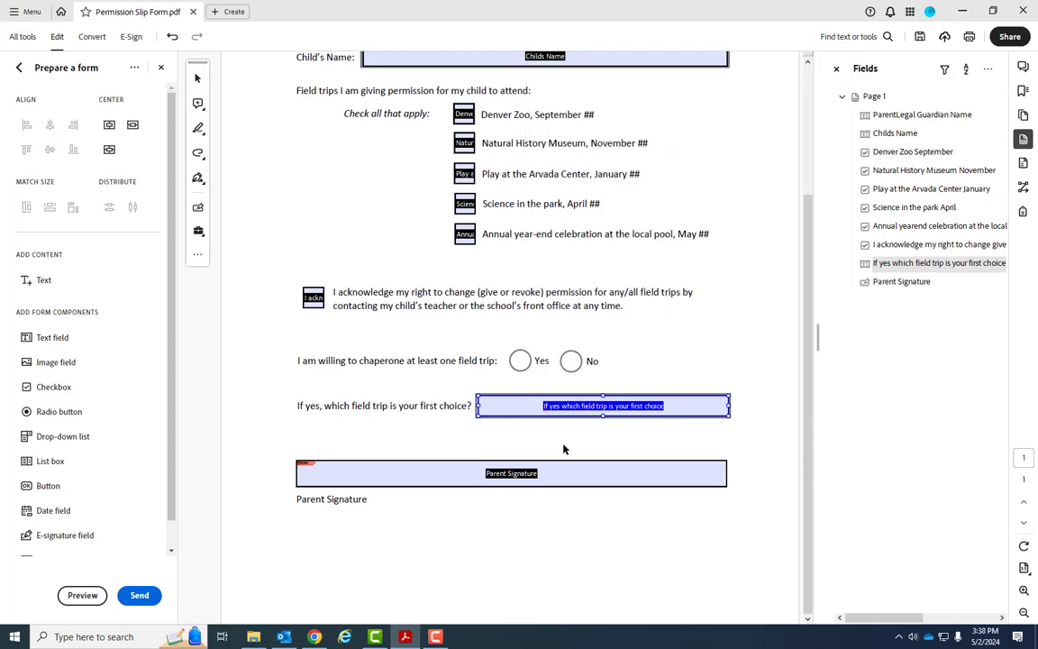
pyautogui.keyDown('shift'); pyautogui.click(513, 482); pyautogui.keyUp('shift')
pyautogui.click(512, 480)
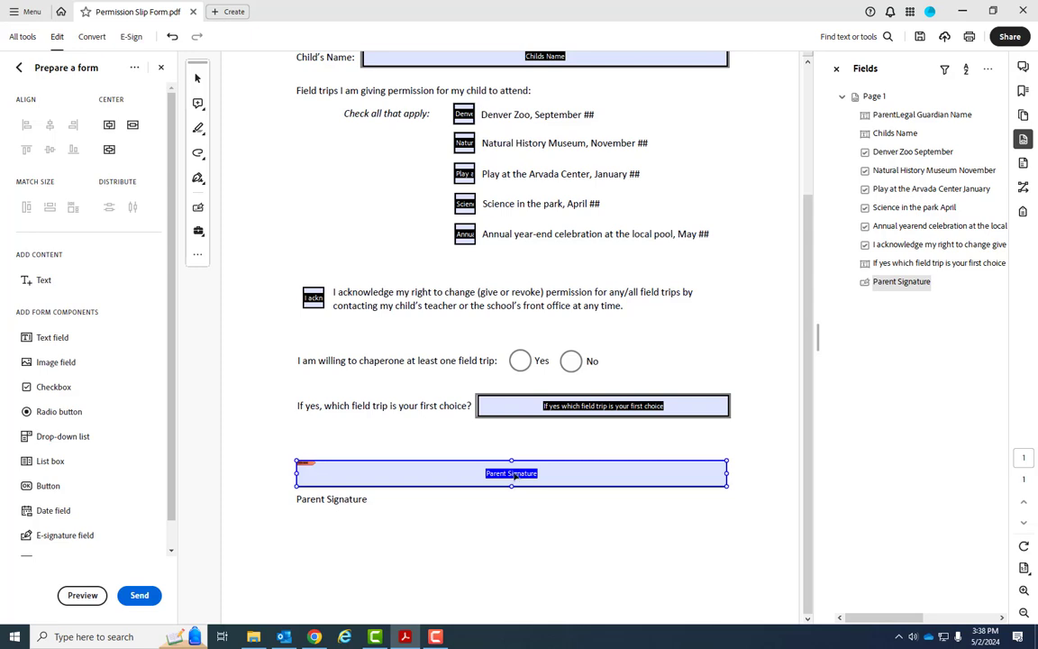
pyautogui.press('Delete')
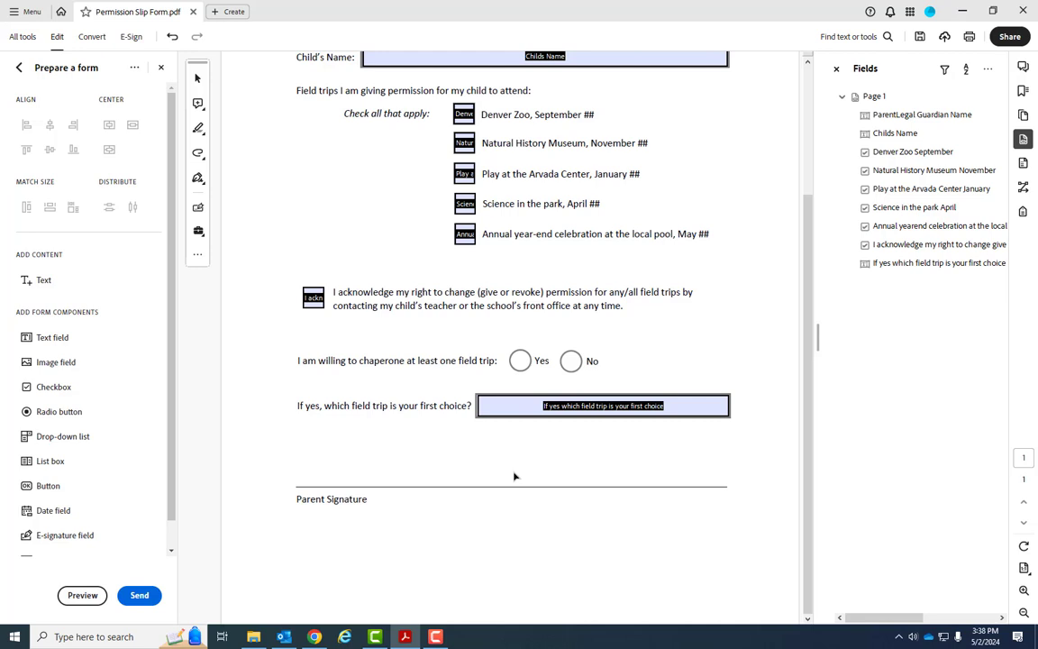
pyautogui.hotkey('ctrl', 'z')
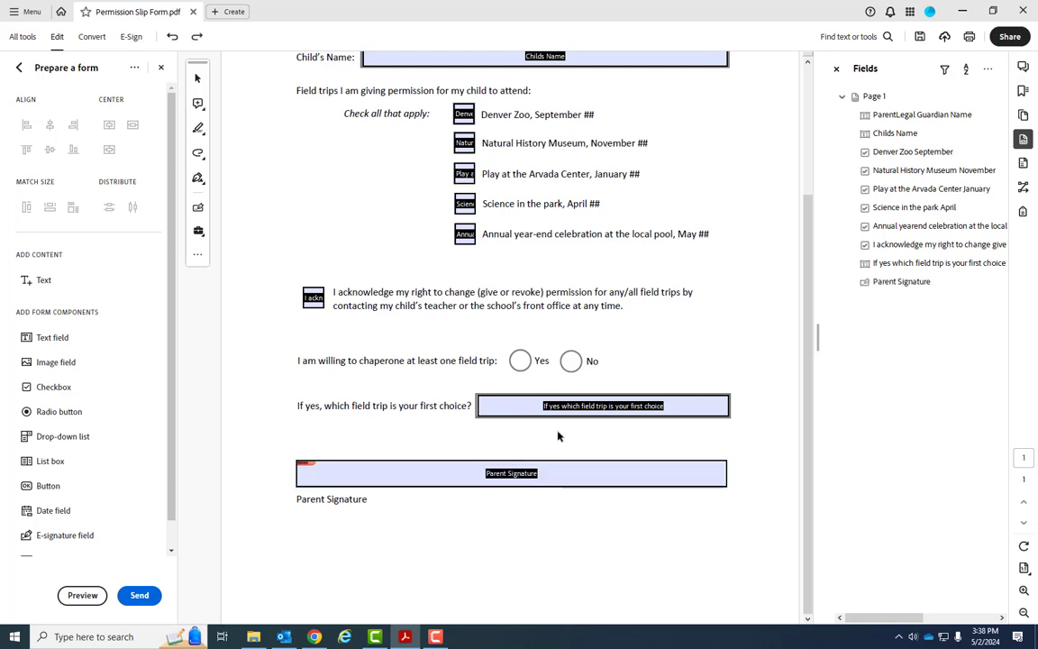
pyautogui.click(319, 470)
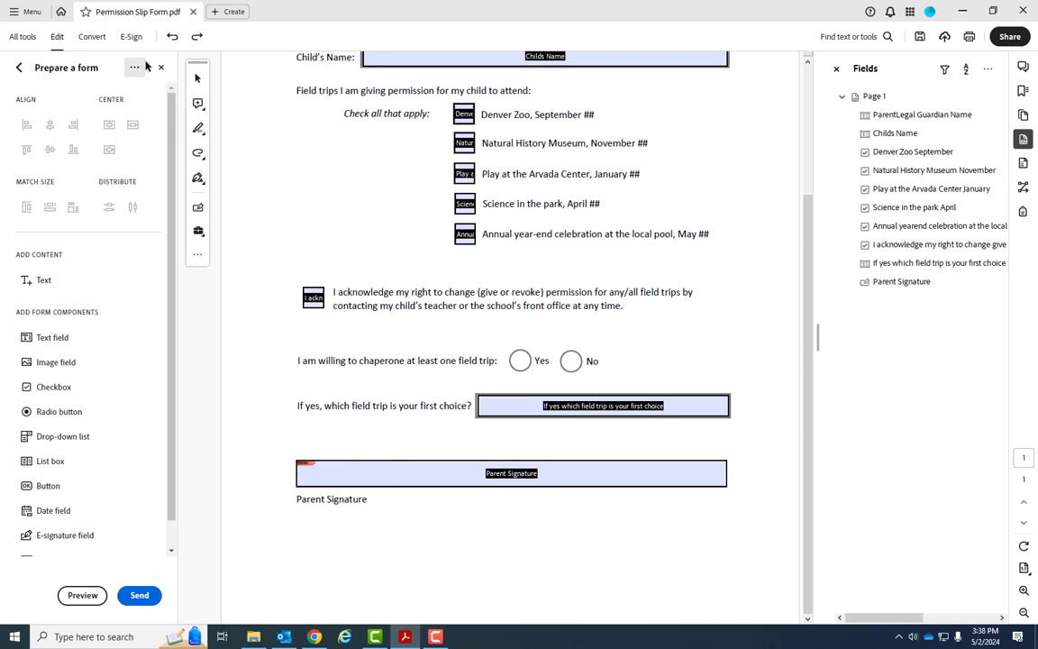
pyautogui.click(162, 69)
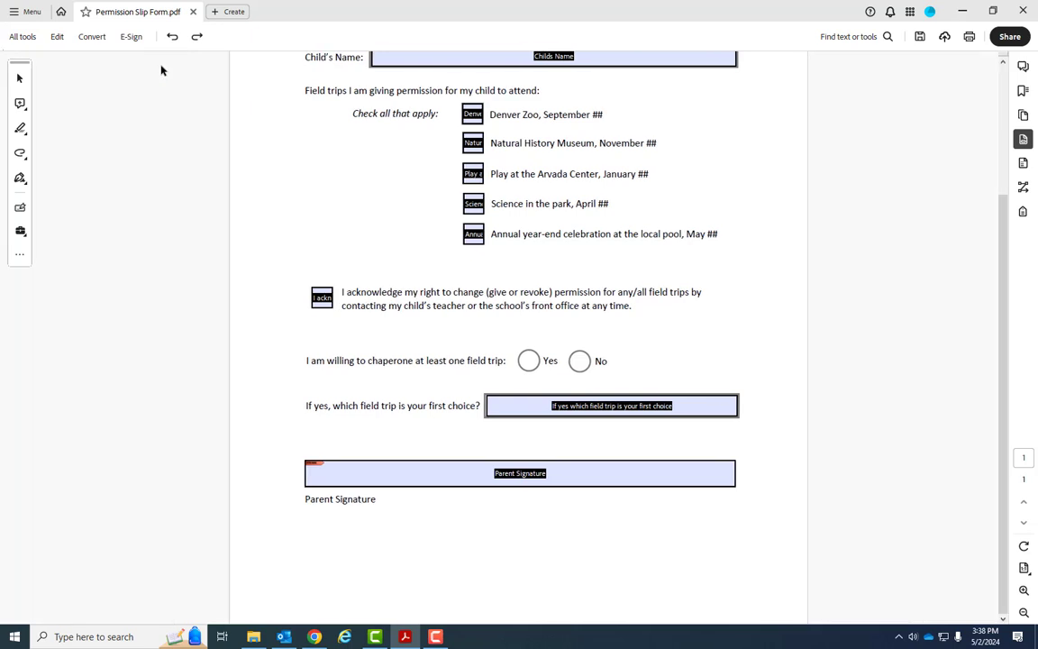
# Start signing the Parent Signature field and choose to configure a new Digital ID.
pyautogui.click(407, 480)
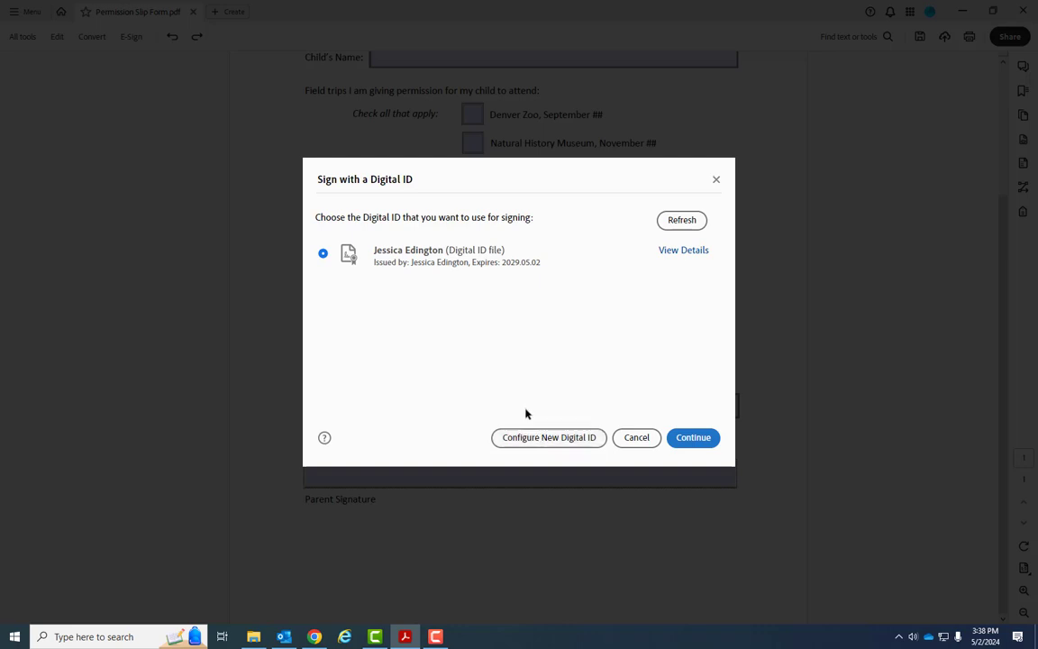
pyautogui.click(521, 438)
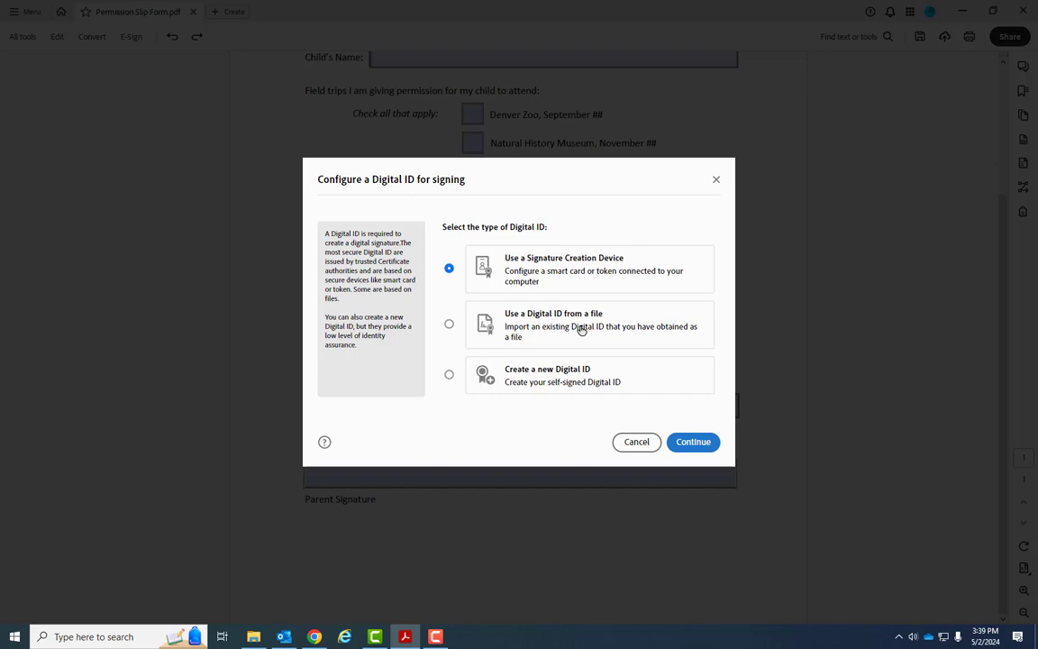
# Choose to create a new self-signed Digital ID saved to a file.
pyautogui.click(449, 325)
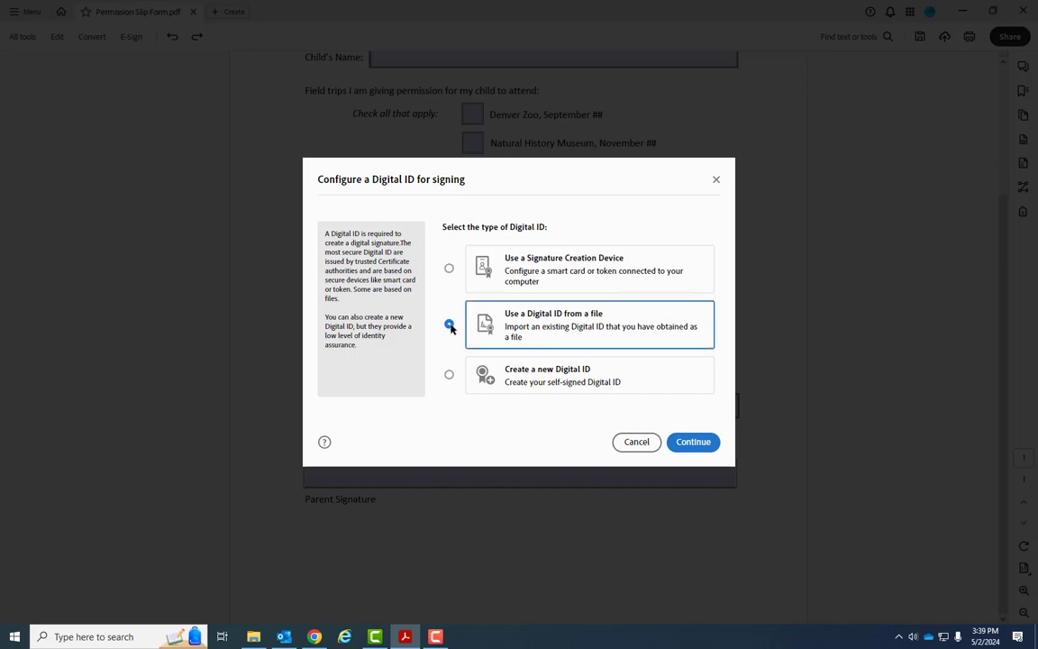
pyautogui.click(449, 374)
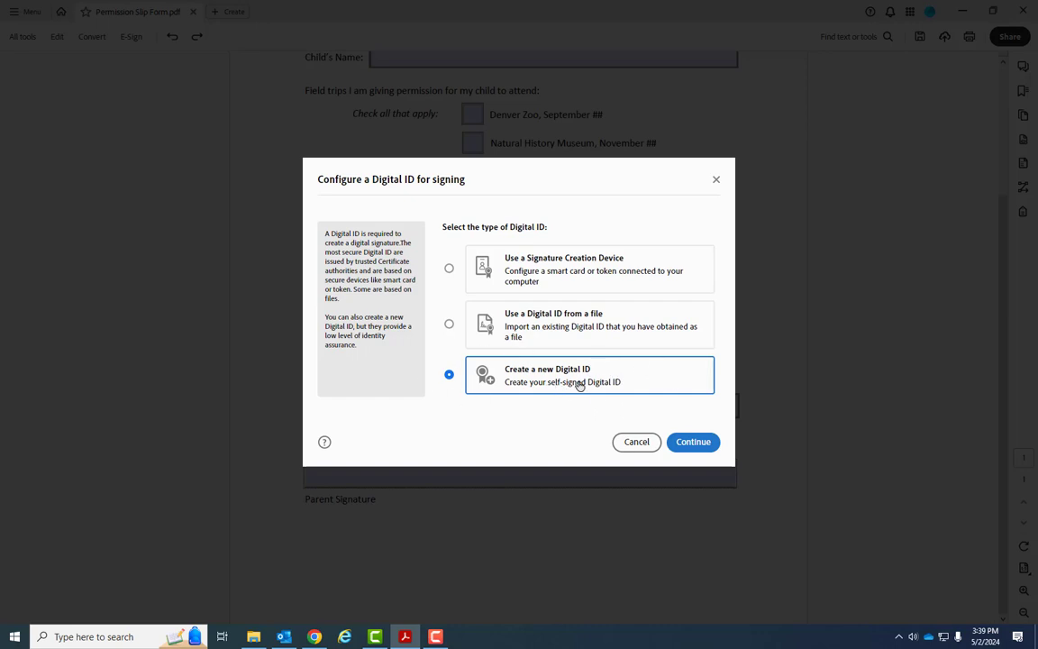
pyautogui.click(693, 441)
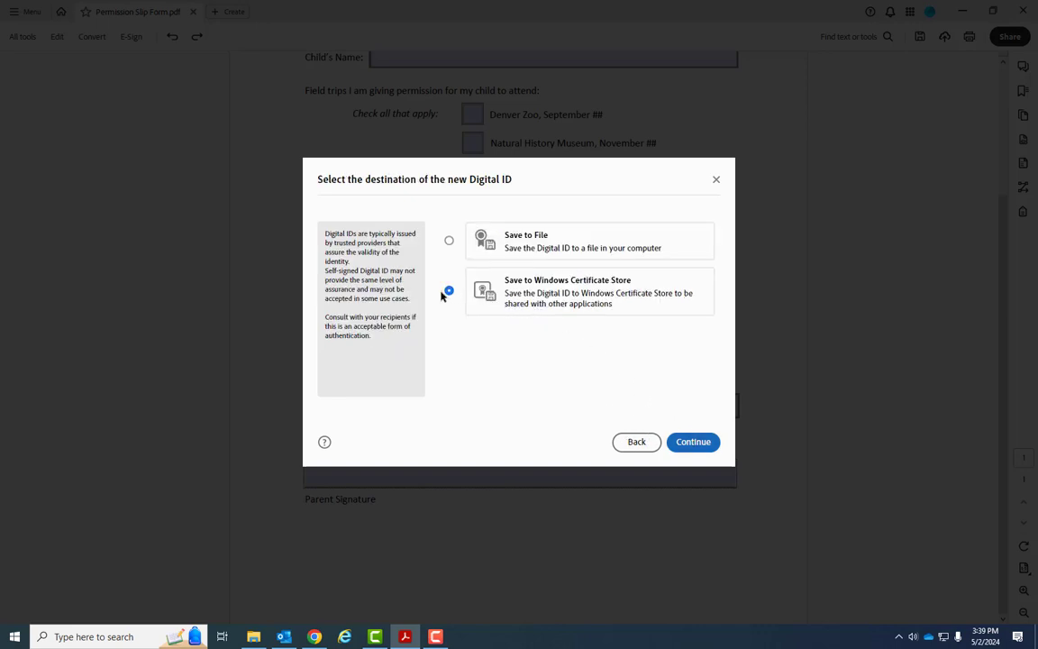
pyautogui.click(449, 241)
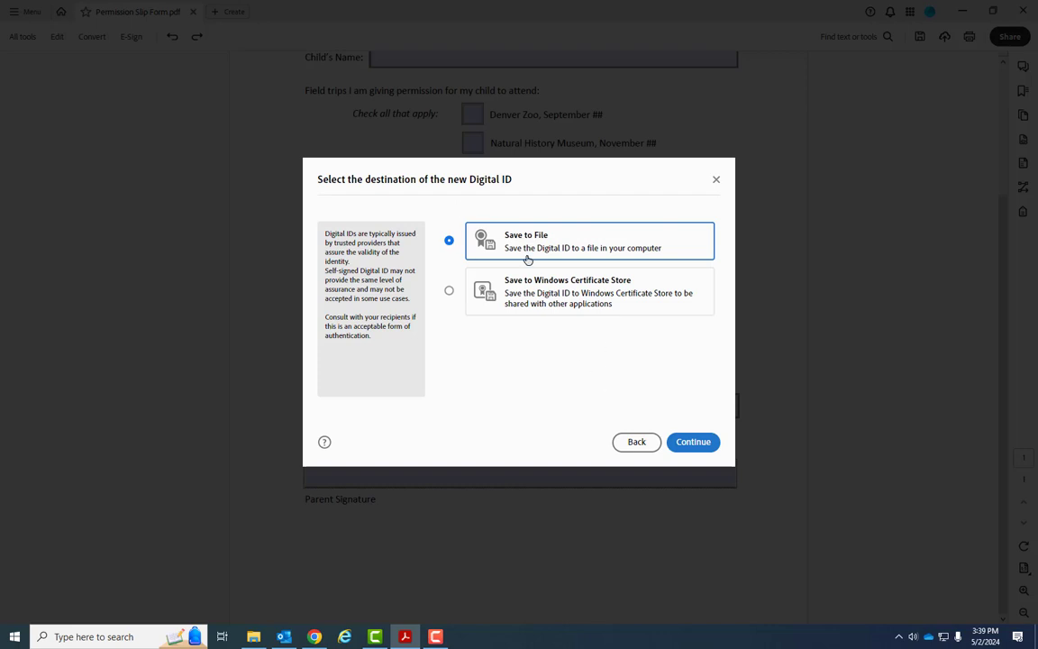
pyautogui.click(692, 440)
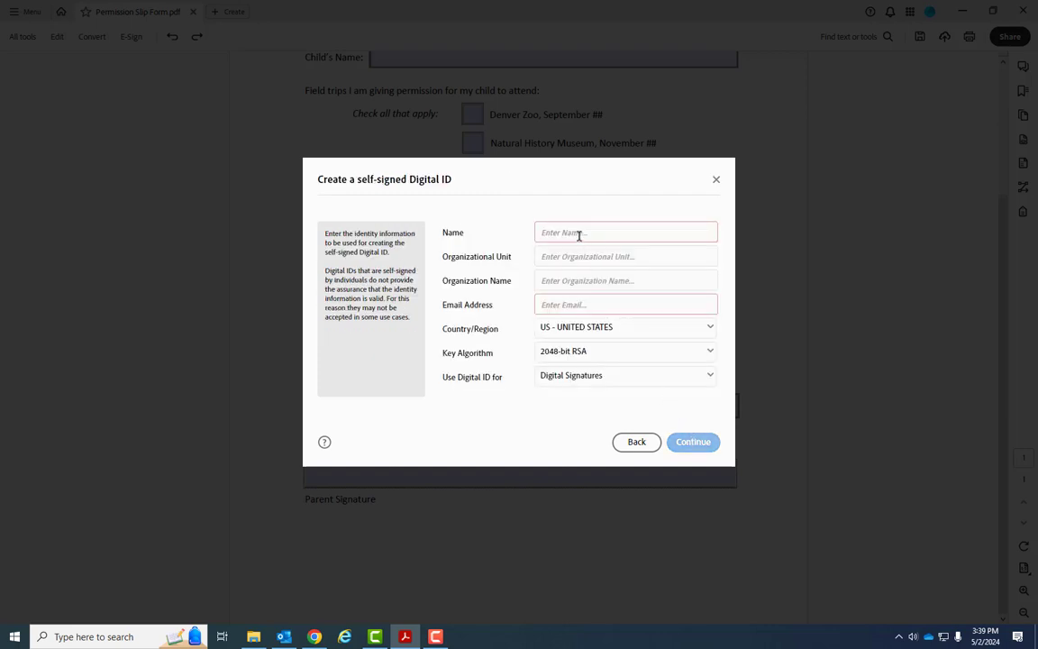
# Enter the signer's name, Marketing Manager unit, Morgan Community College organization and e-mail.
pyautogui.press('Tab')
pyautogui.write('Marketing Manager')
pyautogui.press('Tab')
pyautogui.write('Morgan Community College')
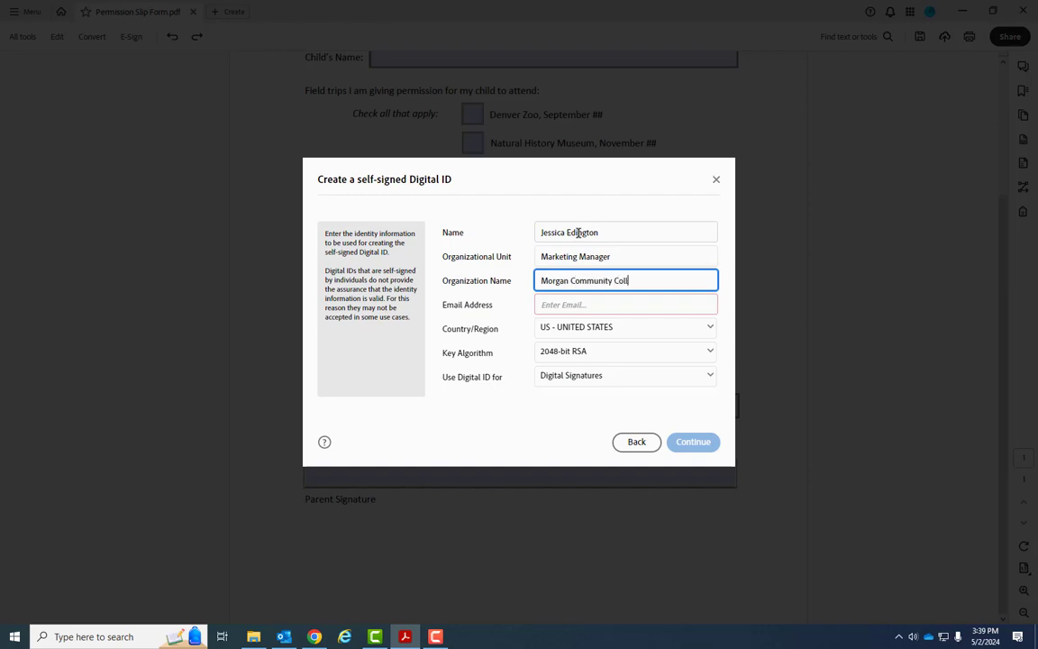
pyautogui.press('Tab')
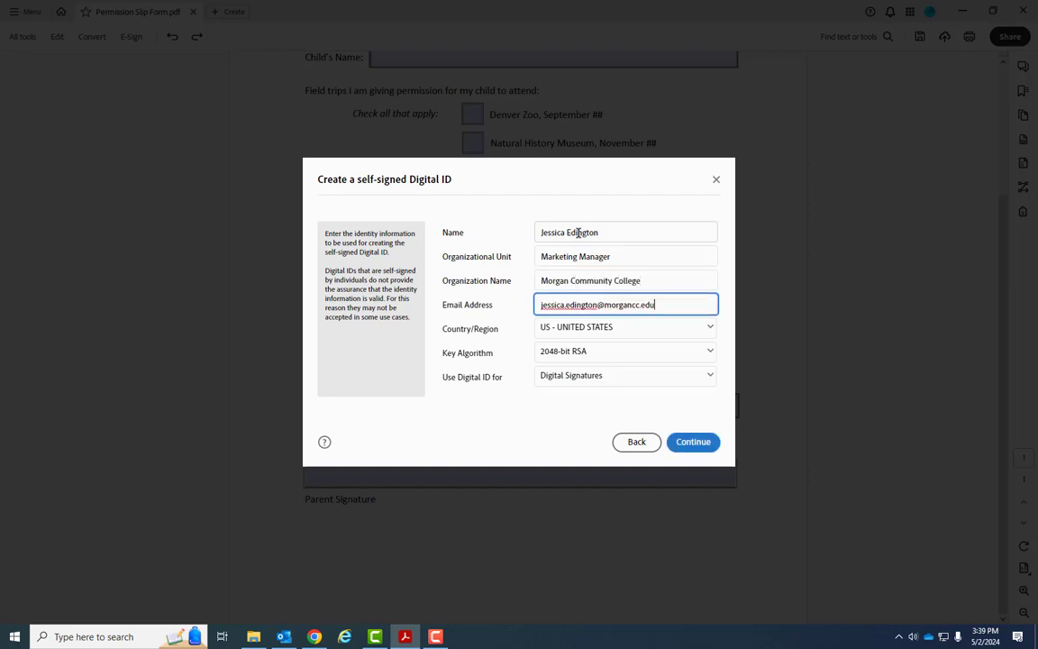
pyautogui.moveTo(609, 233); pyautogui.dragTo(501, 236)
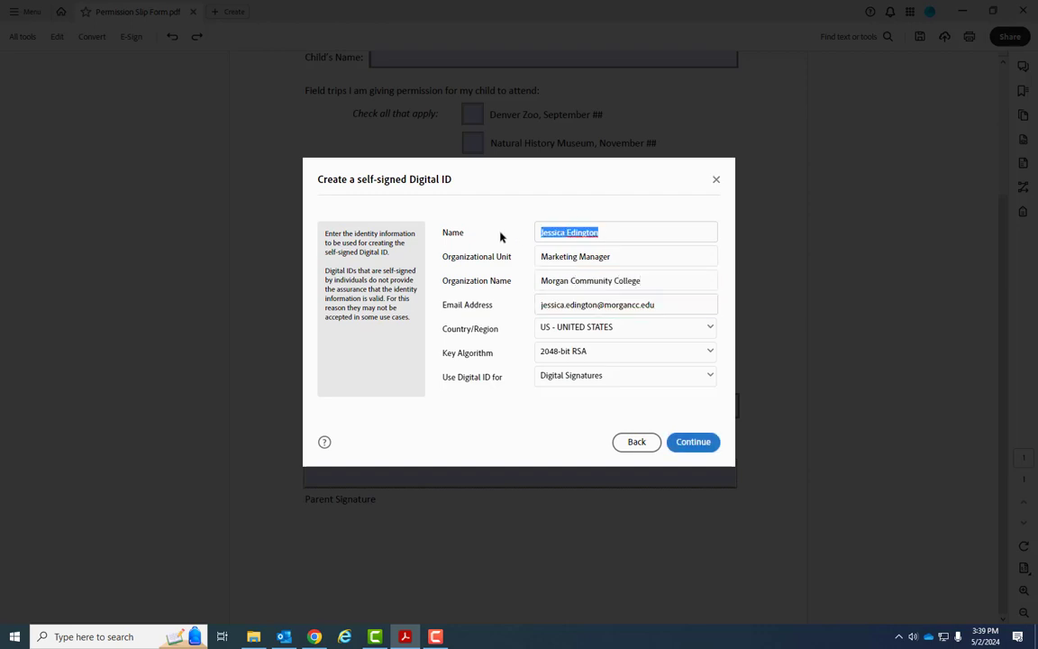
pyautogui.write('Testing ')
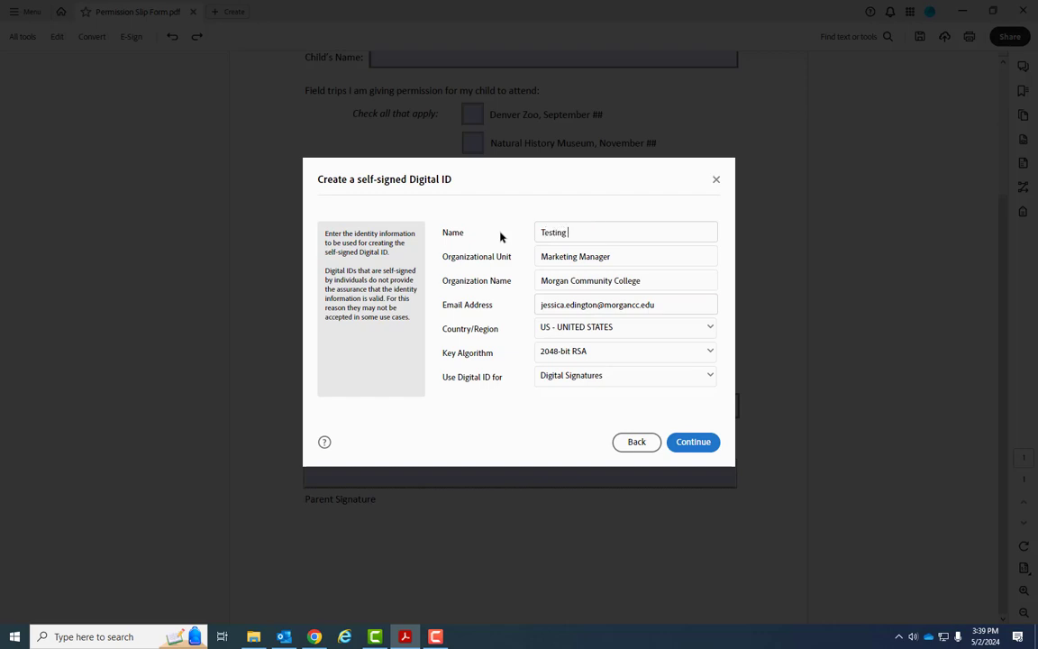
pyautogui.write('Jessica Signature')
pyautogui.click(704, 443)
# Save the Digital ID file to the Desktop, protected by a confirmed password.
pyautogui.click(702, 255)
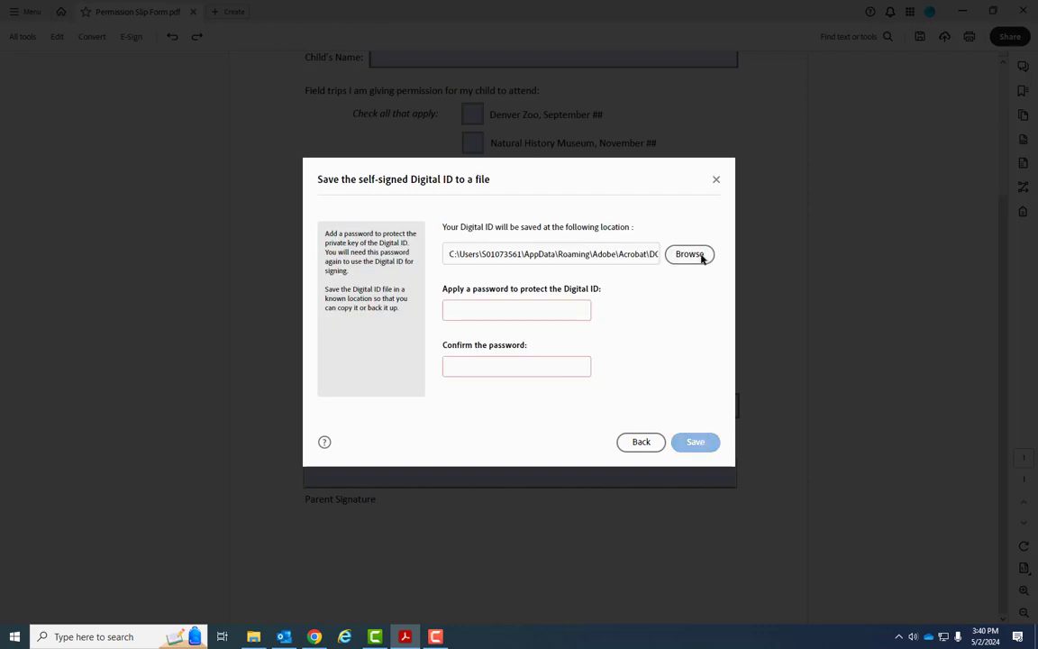
pyautogui.click(355, 339)
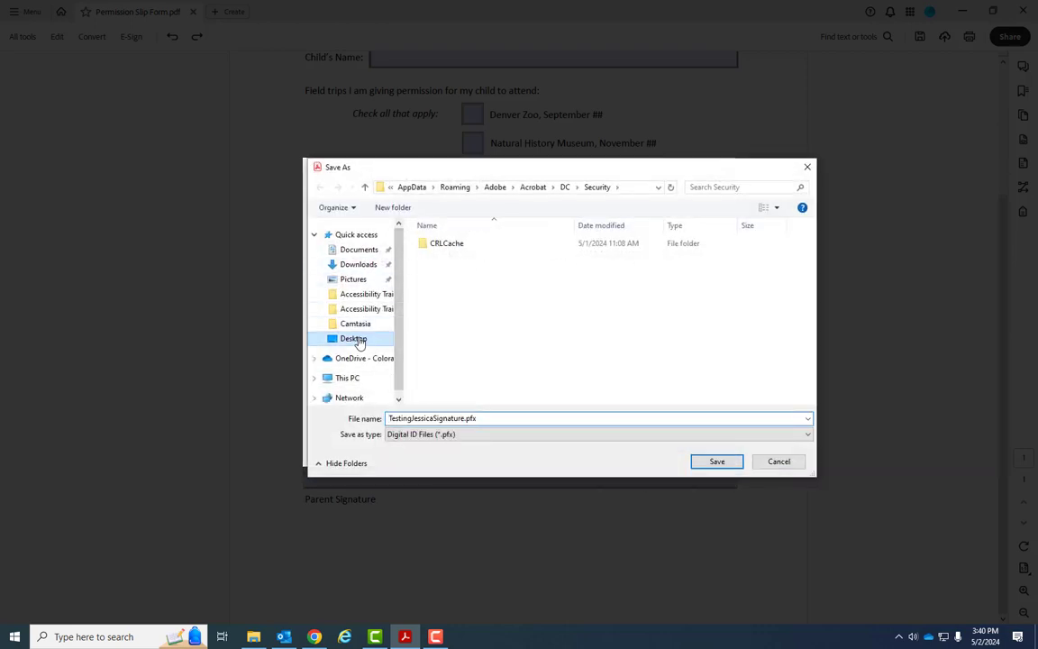
pyautogui.click(718, 464)
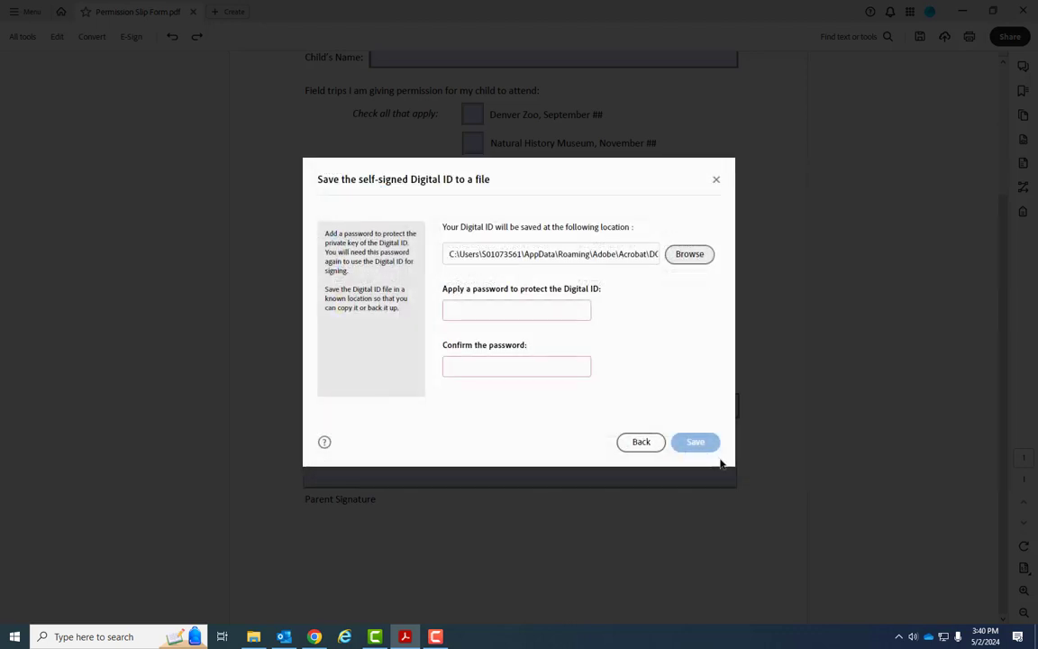
pyautogui.click(495, 313)
pyautogui.write('••••••')
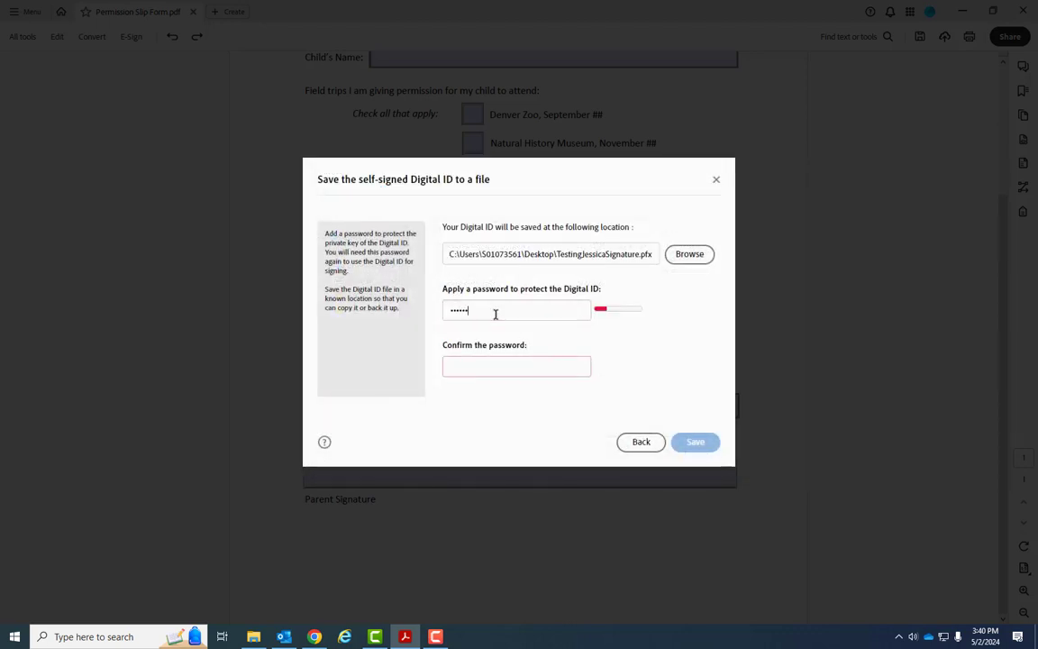
pyautogui.click(522, 368)
pyautogui.write('••••••')
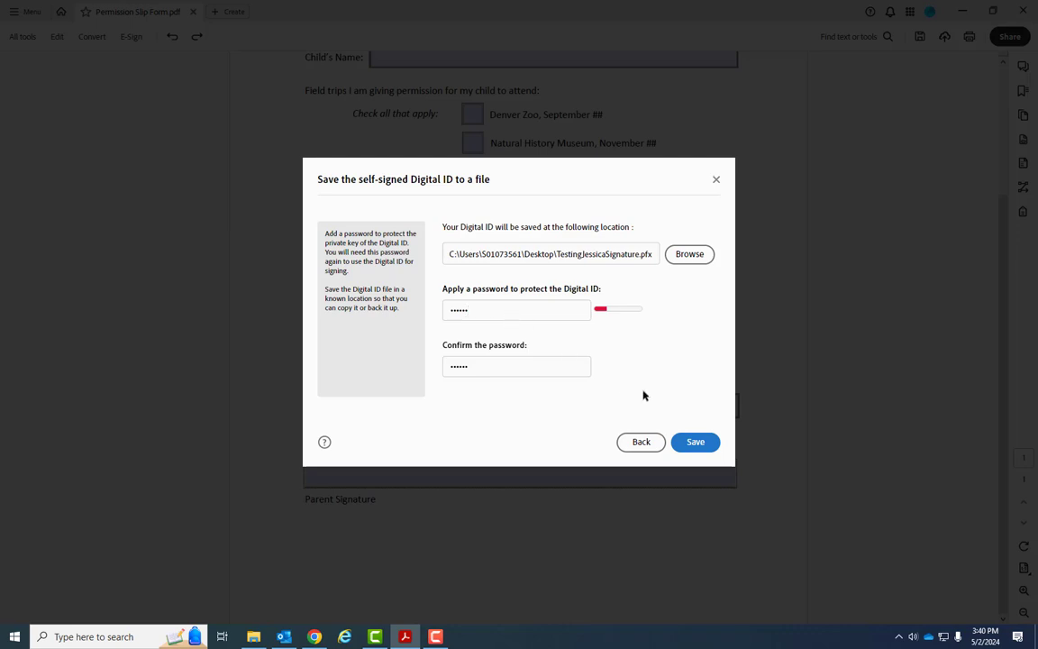
pyautogui.click(696, 441)
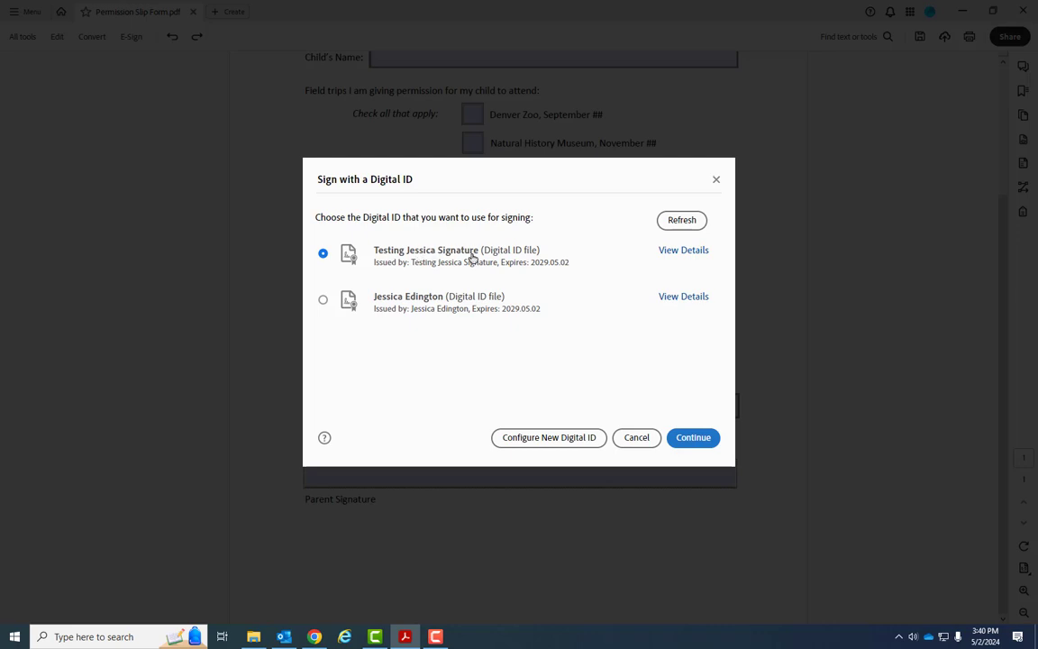
# Sign the Parent Signature field with the new Digital ID using its password.
pyautogui.click(694, 437)
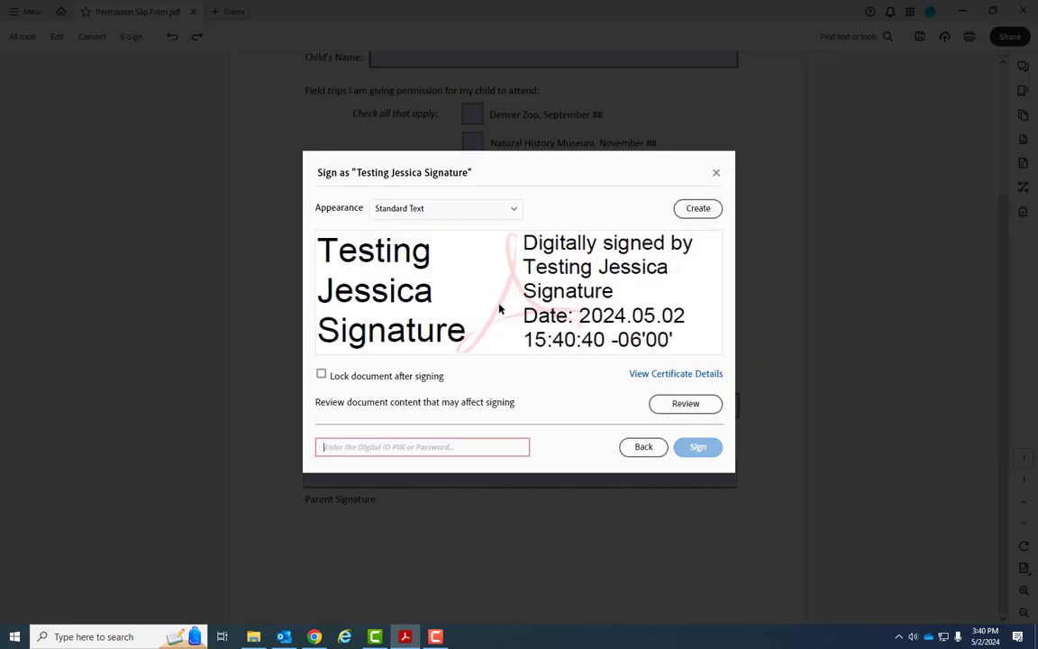
pyautogui.click(390, 446)
pyautogui.write('••••••')
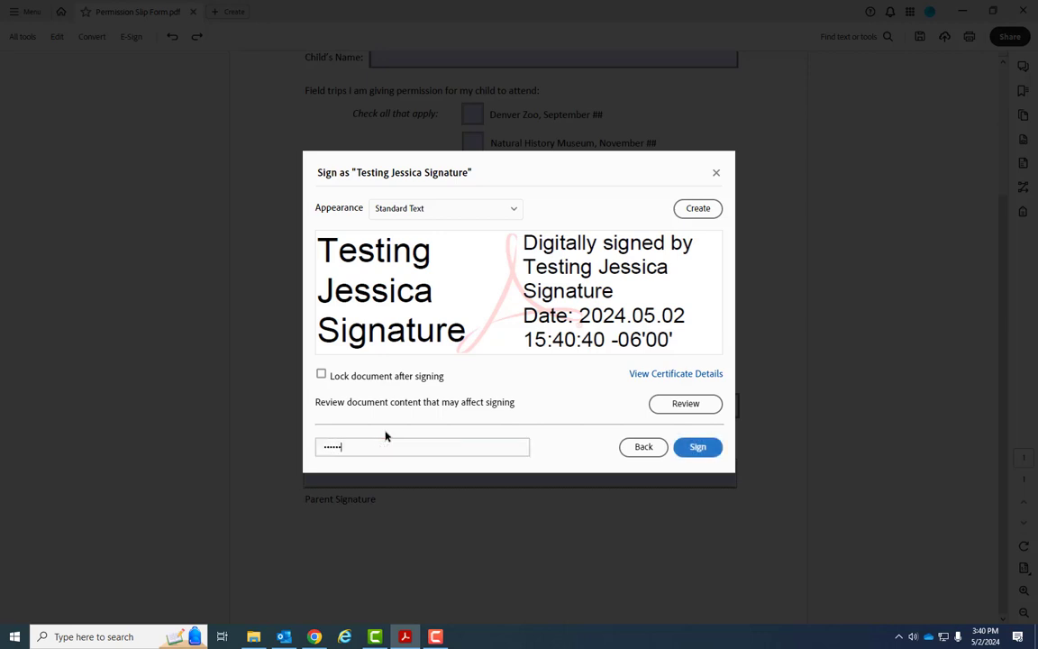
pyautogui.click(695, 447)
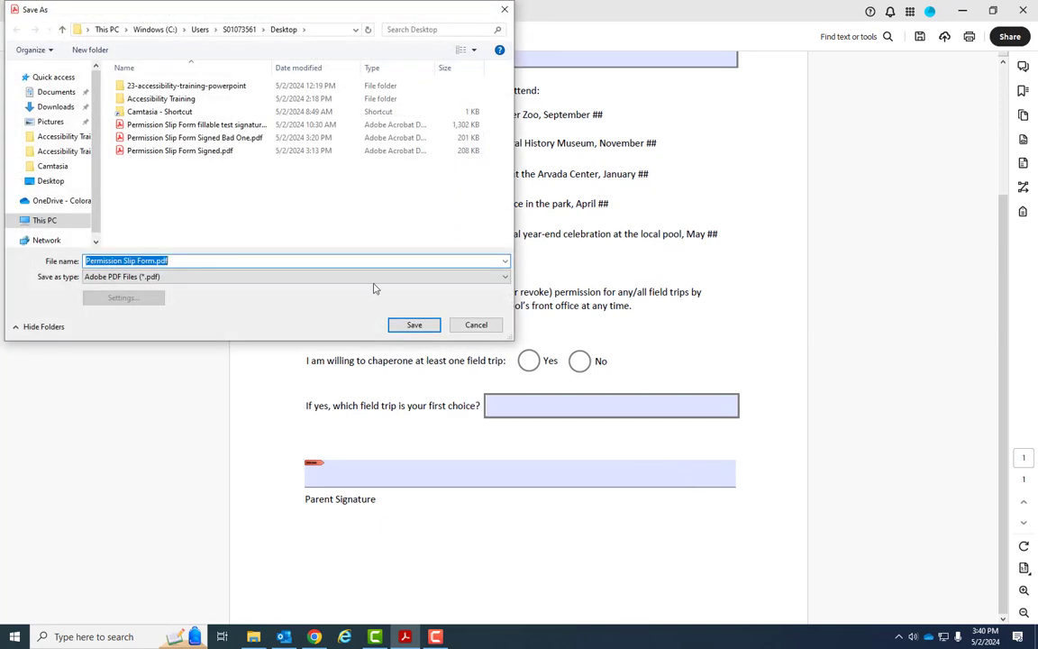
# Save the signed copy as Permission Slip Form Signed 2.pdf.
pyautogui.click(155, 261)
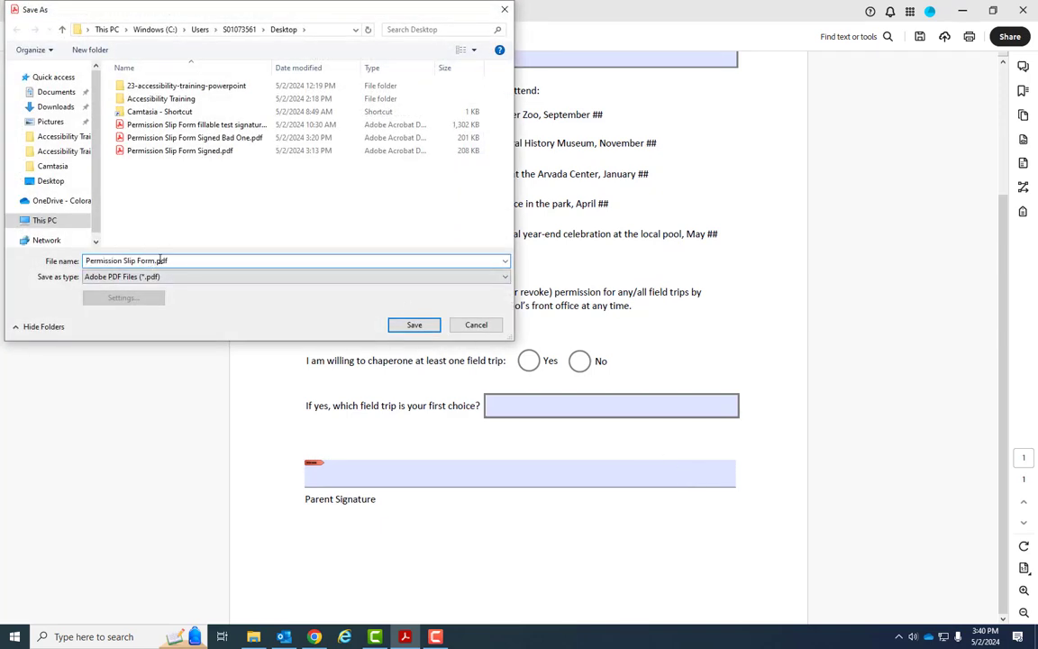
pyautogui.write('Signed 2')
pyautogui.click(413, 324)
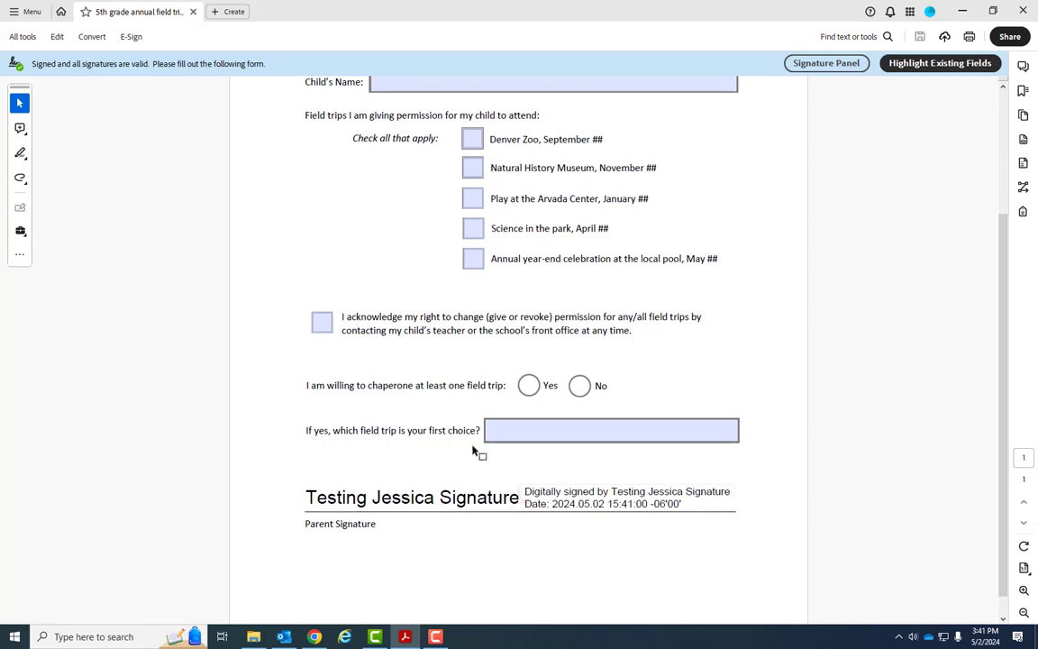
# Reopen the signed form in Prepare a form editing mode.
pyautogui.click(21, 37)
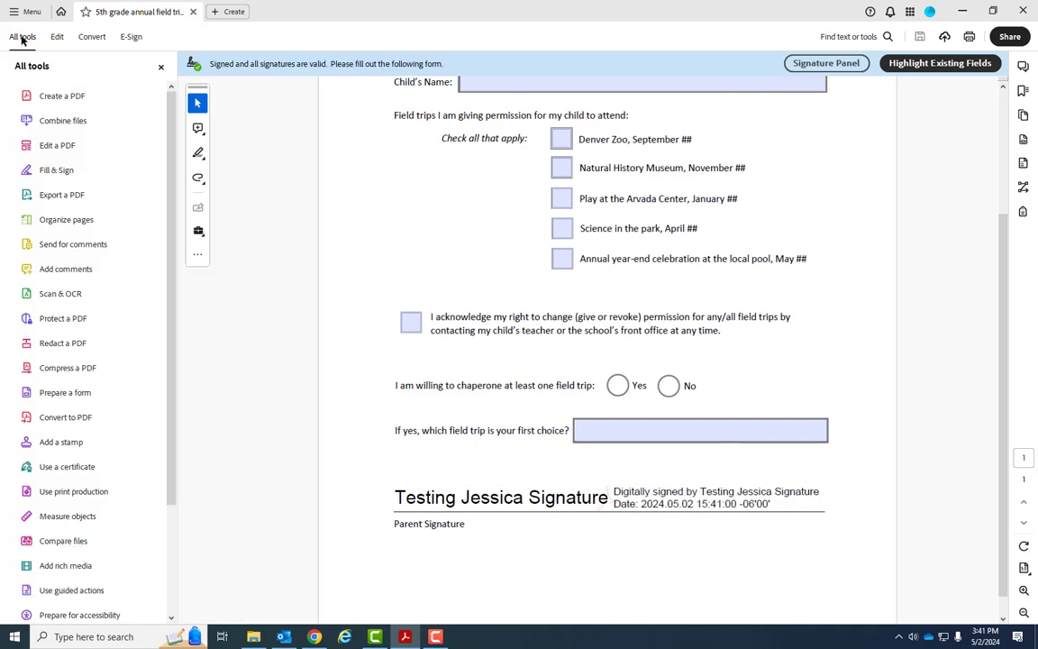
pyautogui.click(70, 392)
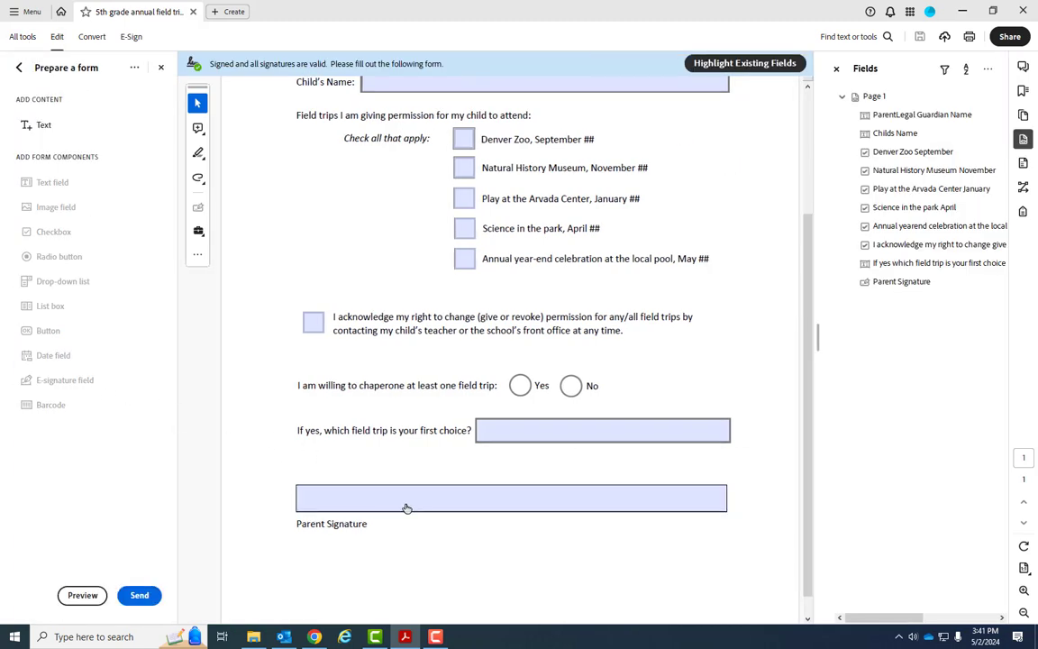
pyautogui.click(989, 70)
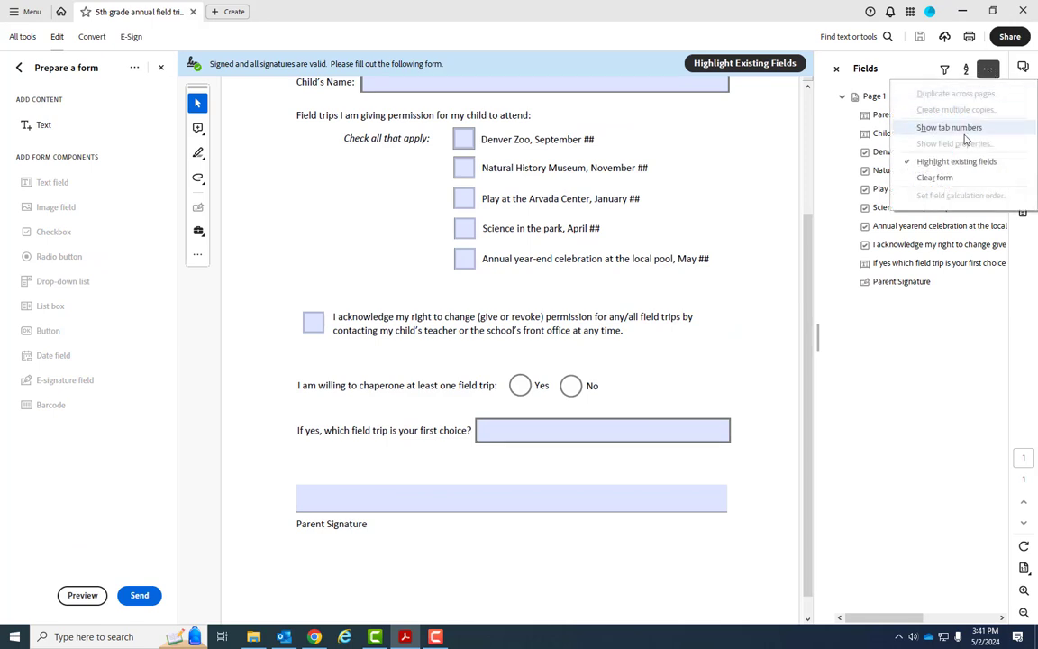
pyautogui.click(956, 176)
pyautogui.scroll(-1, 402, 506)
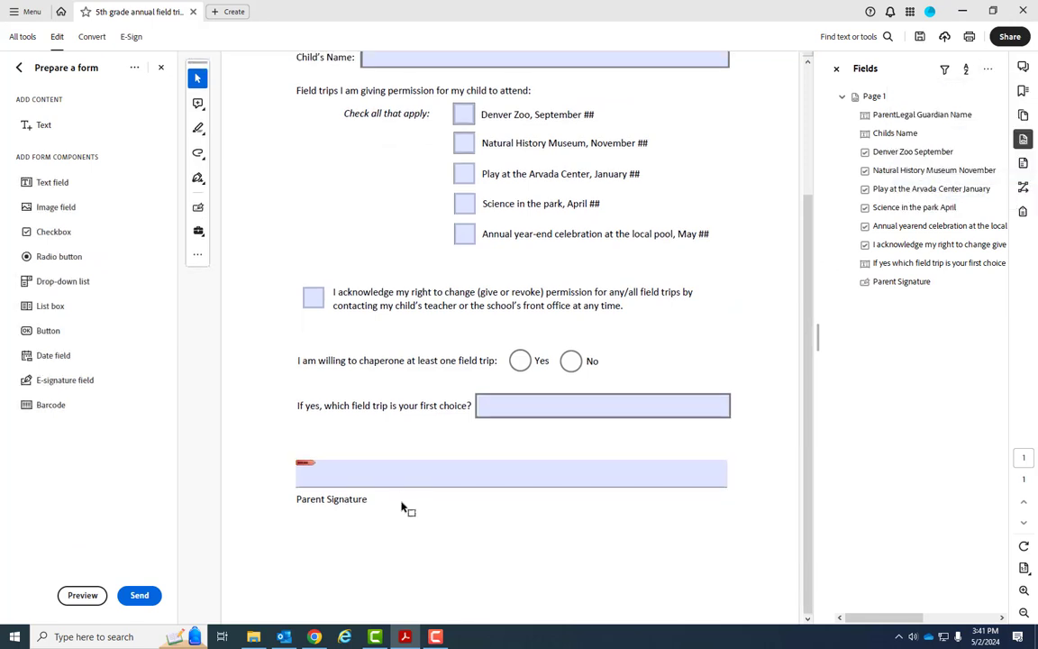
# Delete the Parent Signature field from the form.
pyautogui.click(412, 479)
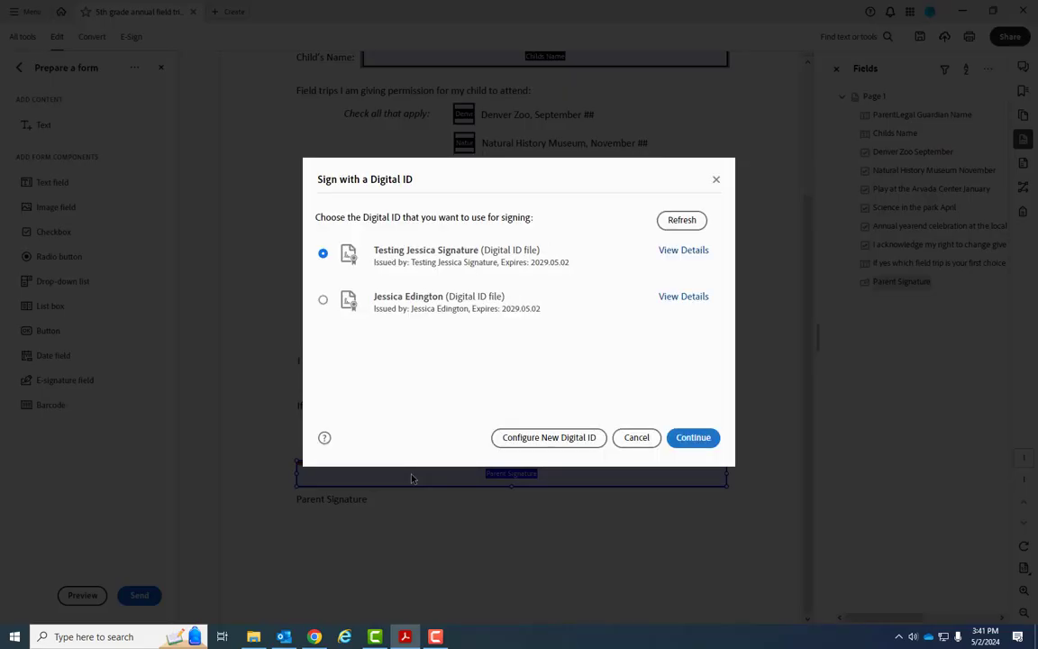
pyautogui.click(641, 437)
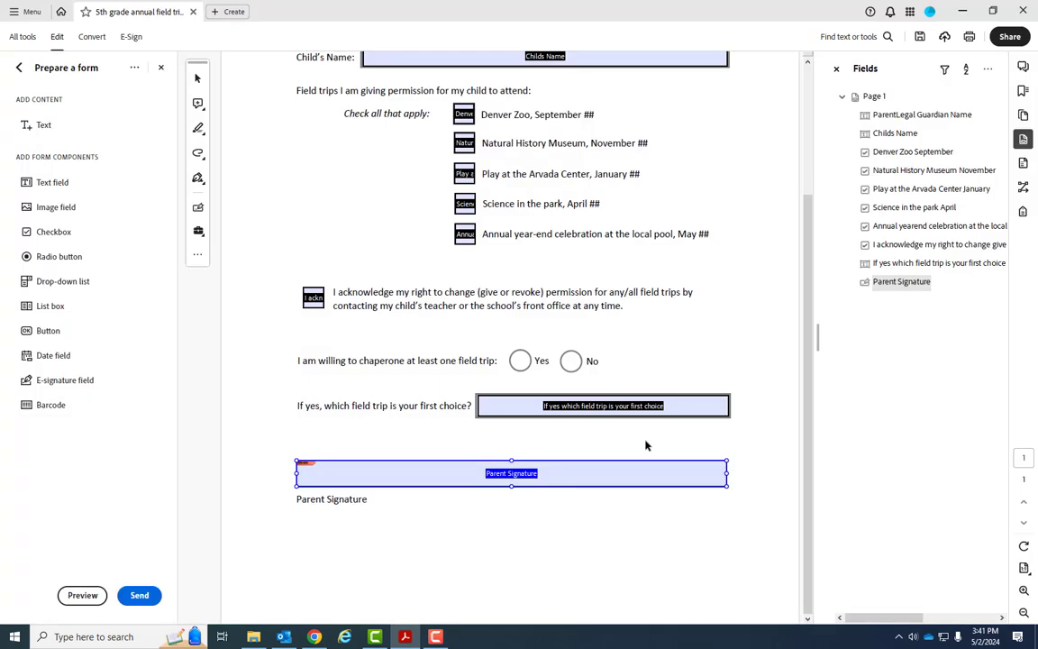
pyautogui.press('Delete')
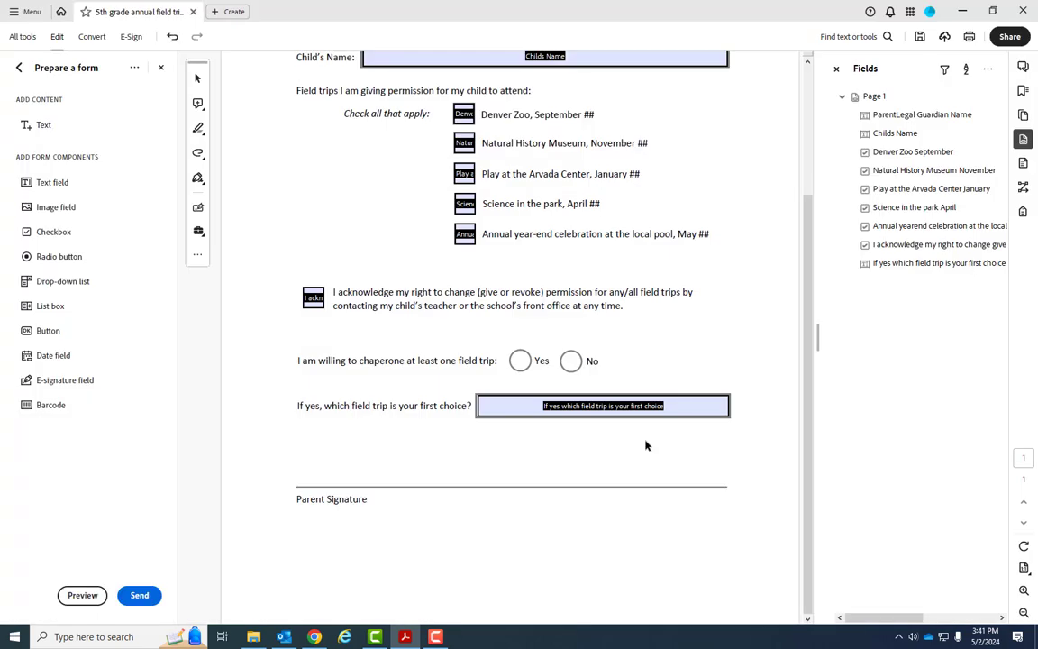